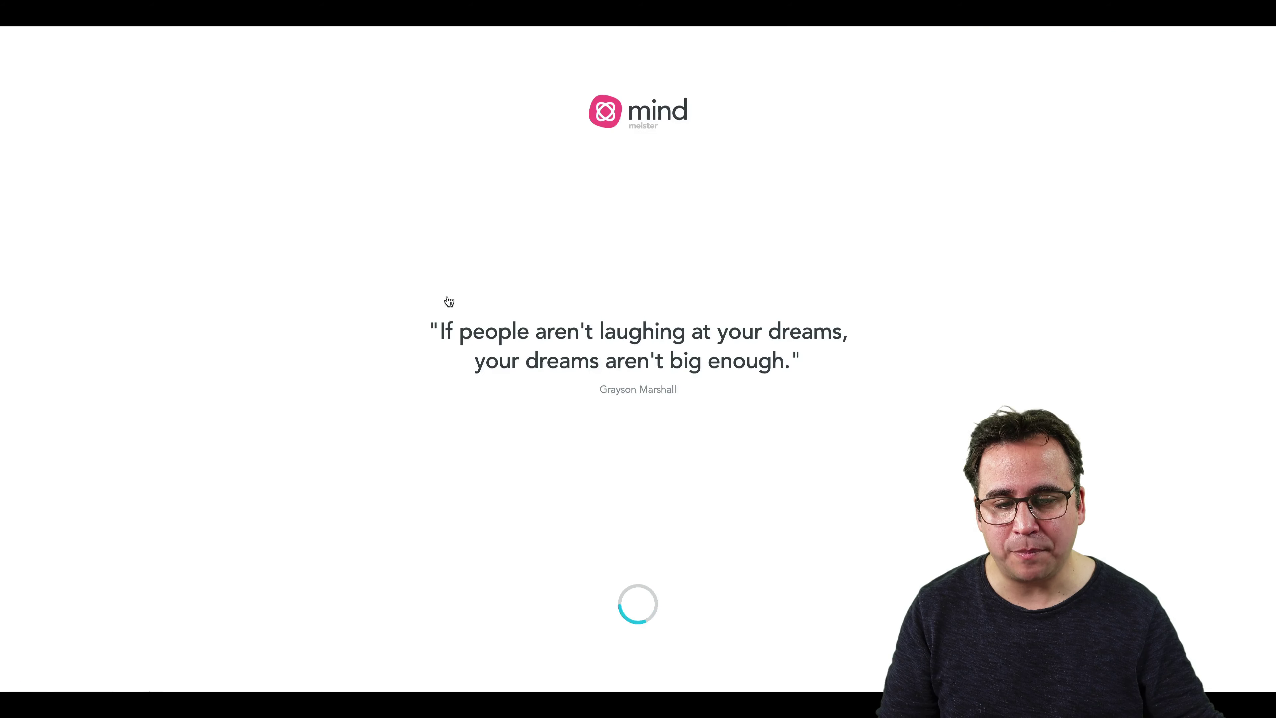
Step: Open the Plan de videos Q4 2021 mind map and follow the link attached to the Apple Focus topic
click(445, 233)
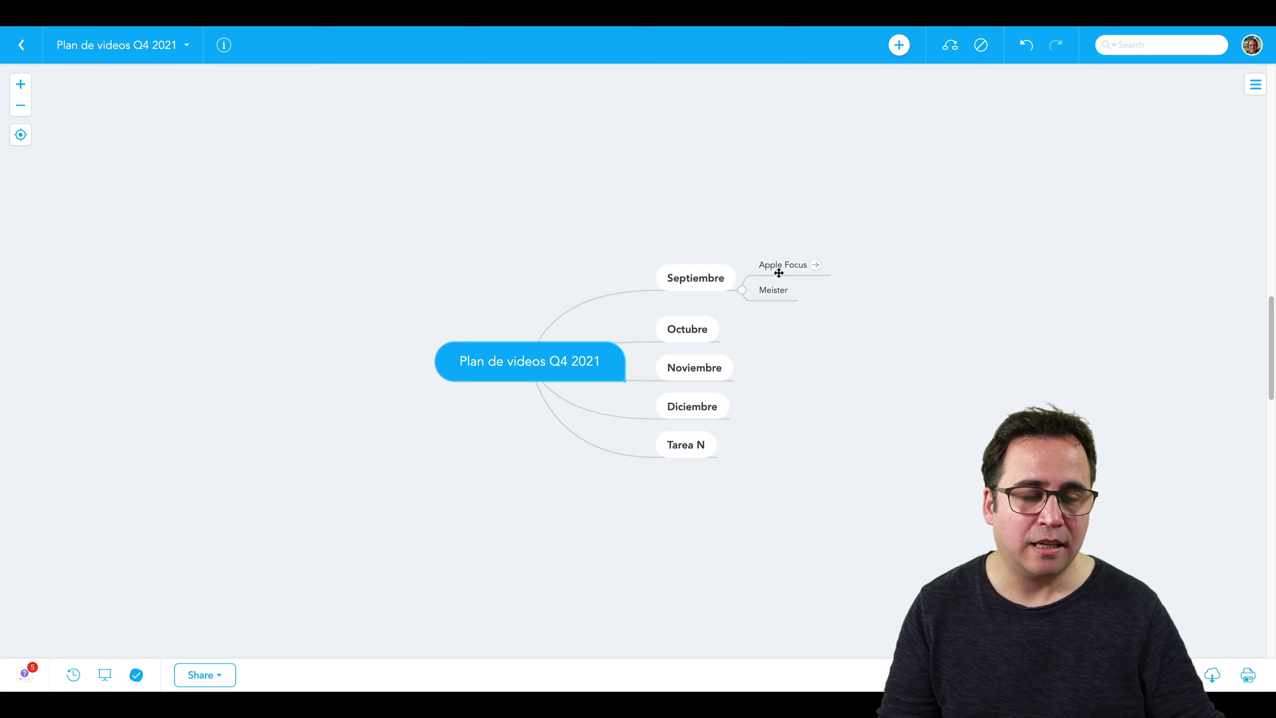
click(815, 265)
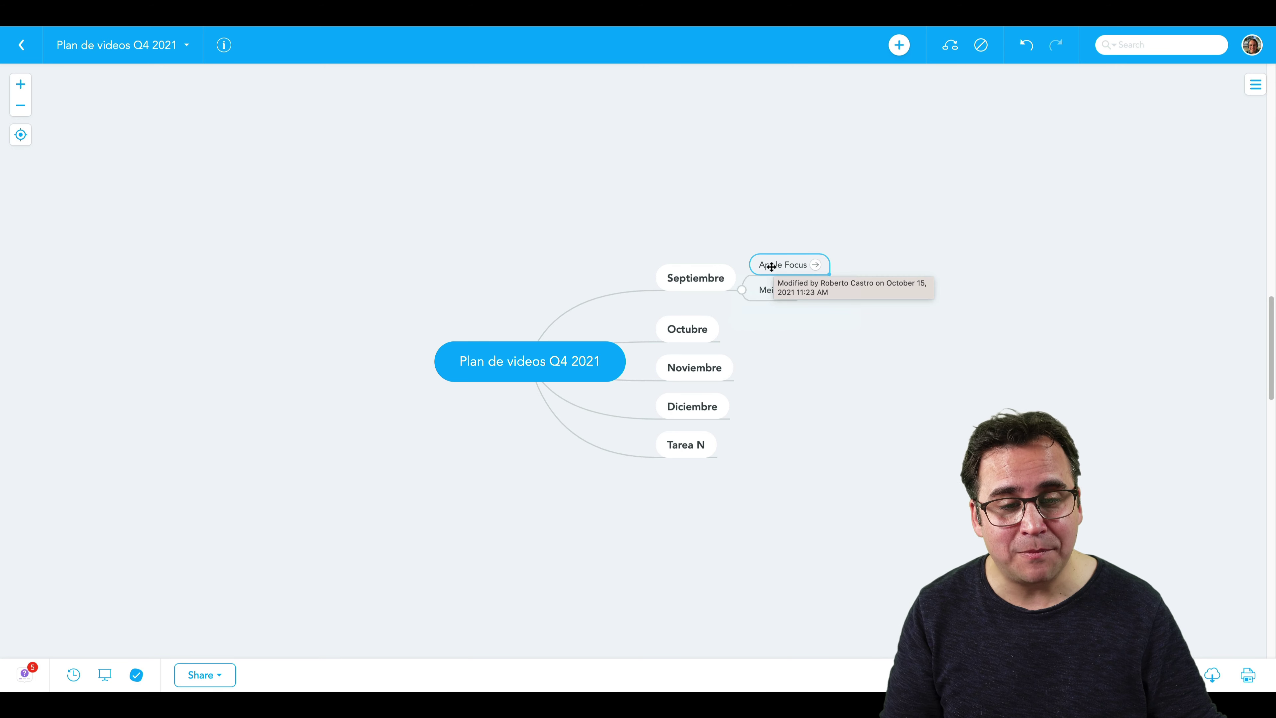
click(815, 265)
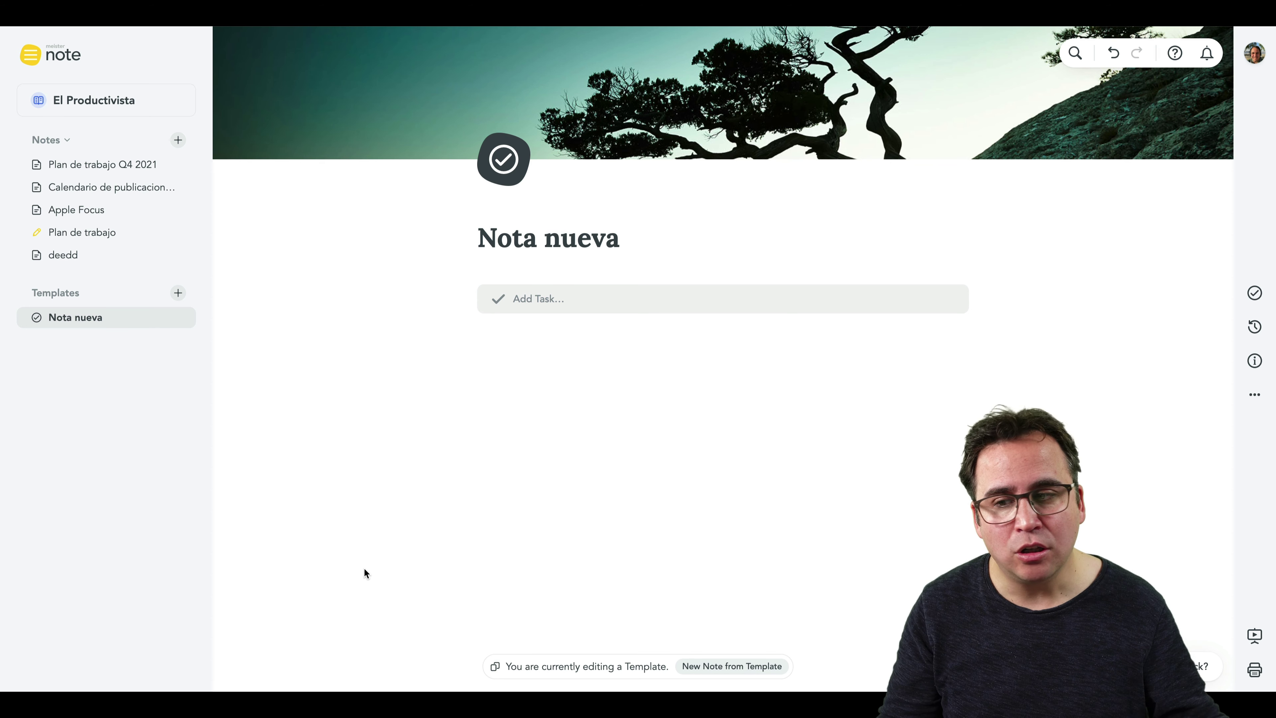
Step: Browse the block types that can be added below the task block in the Nota nueva template, through to the integrations
mouse_move(567, 205)
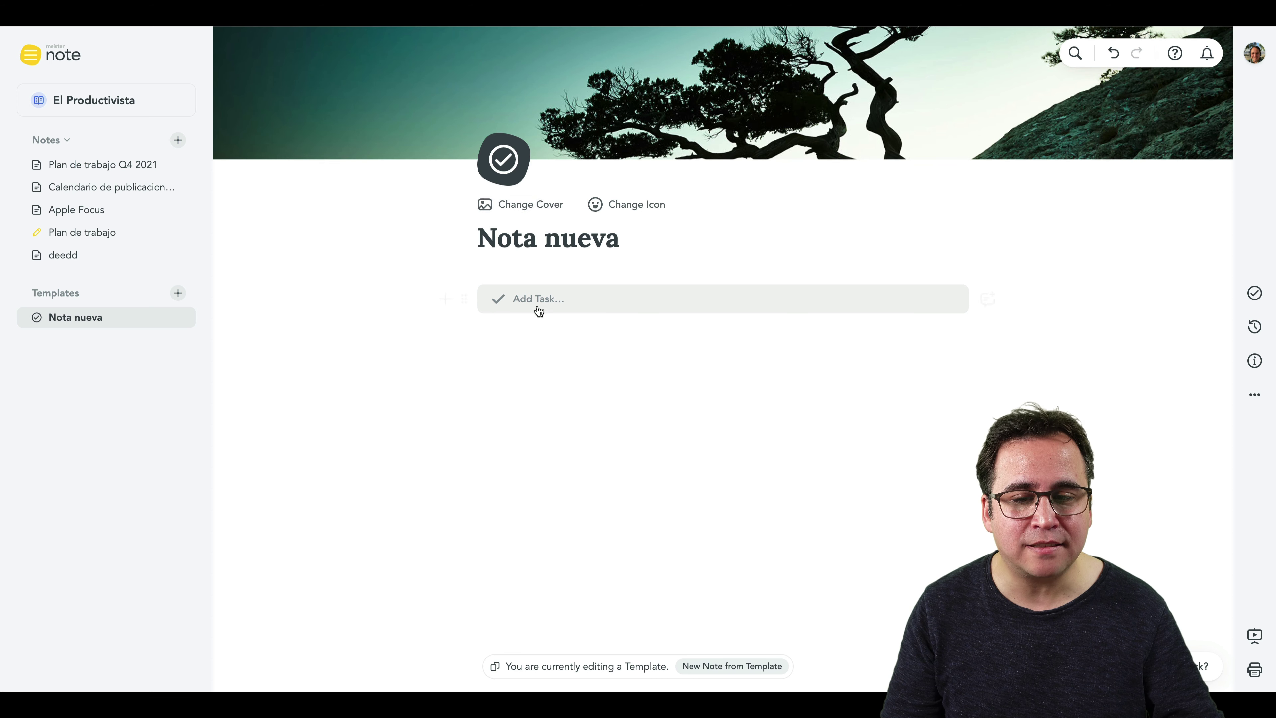
click(532, 340)
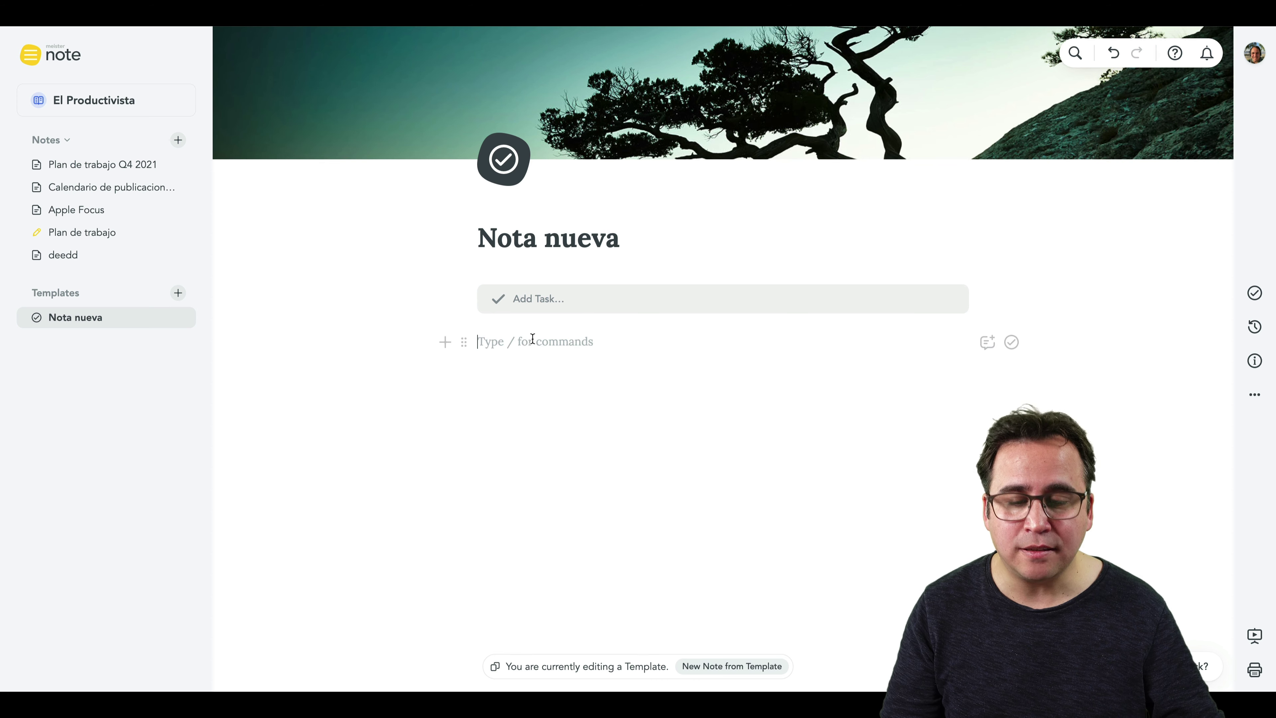
text(/)
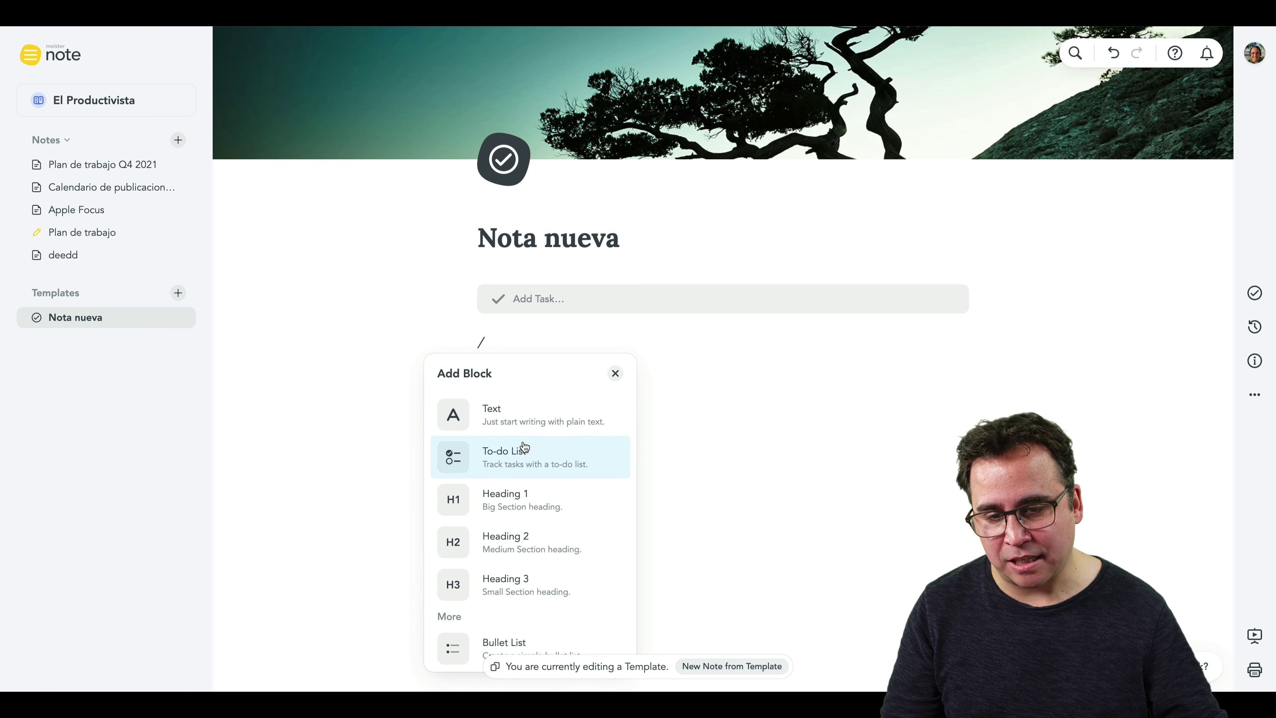
scroll(526, 457, down, 1)
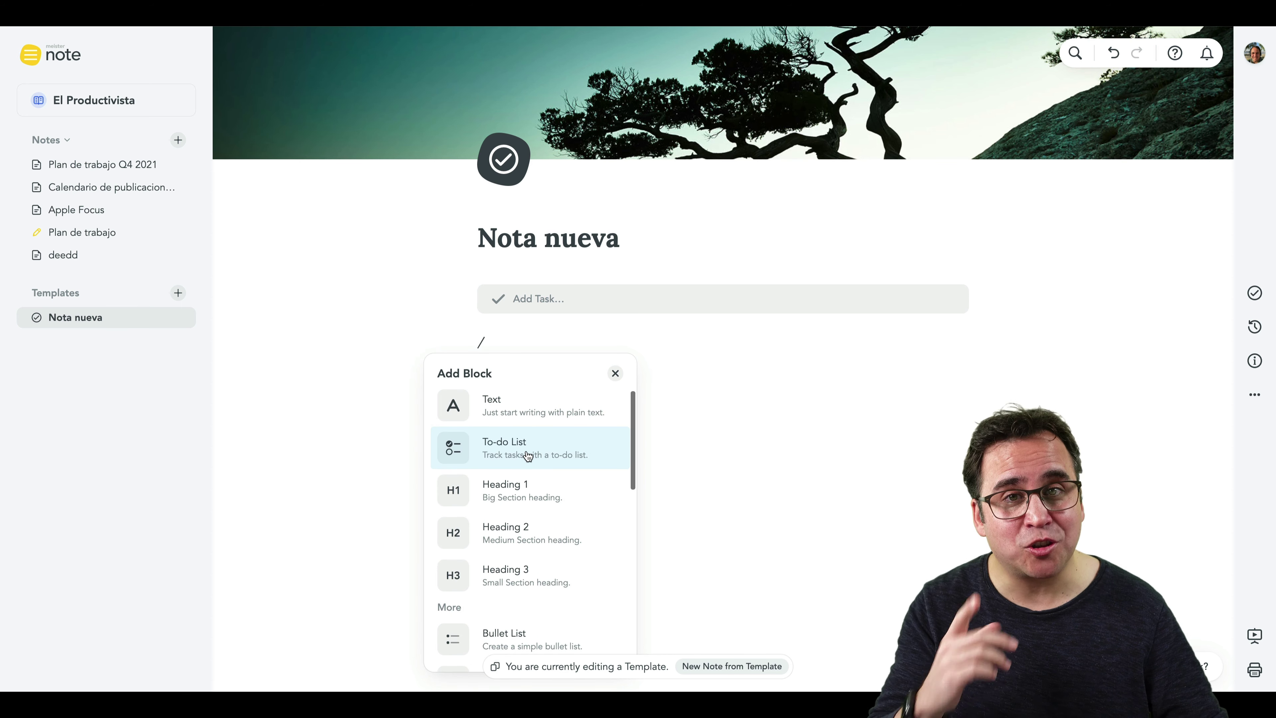
scroll(536, 405, up, 1)
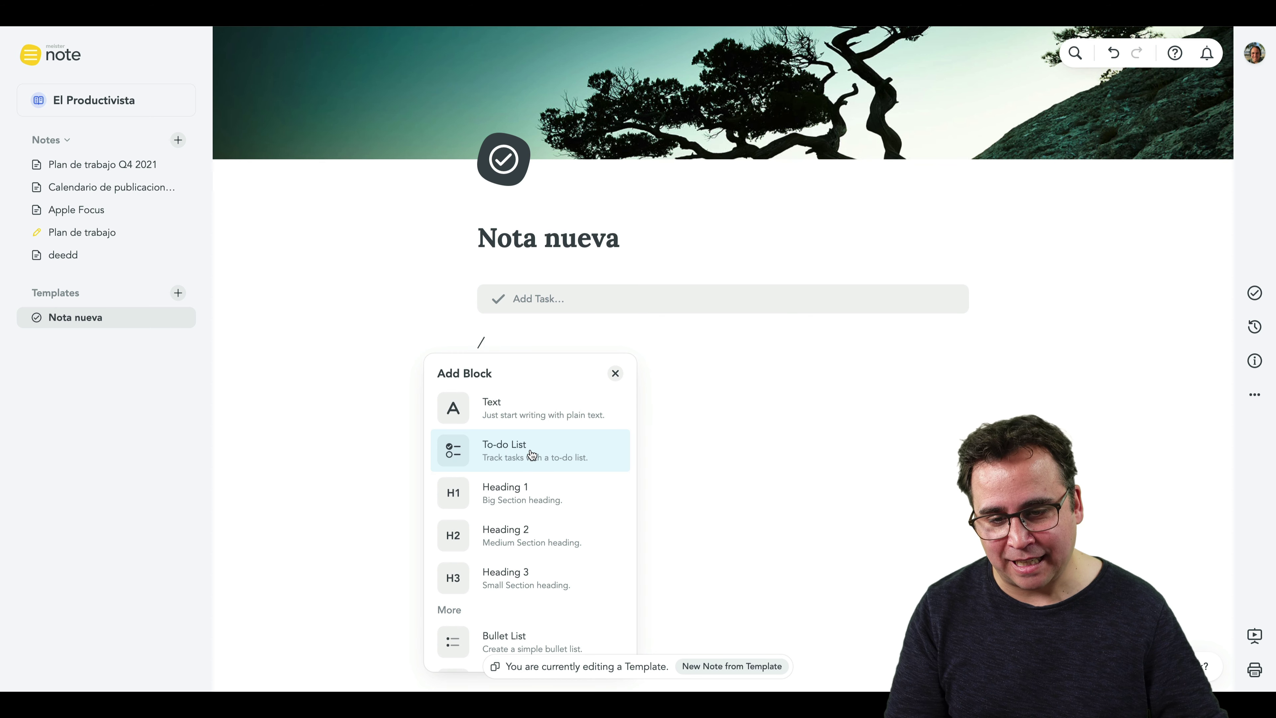
scroll(533, 457, down, 7)
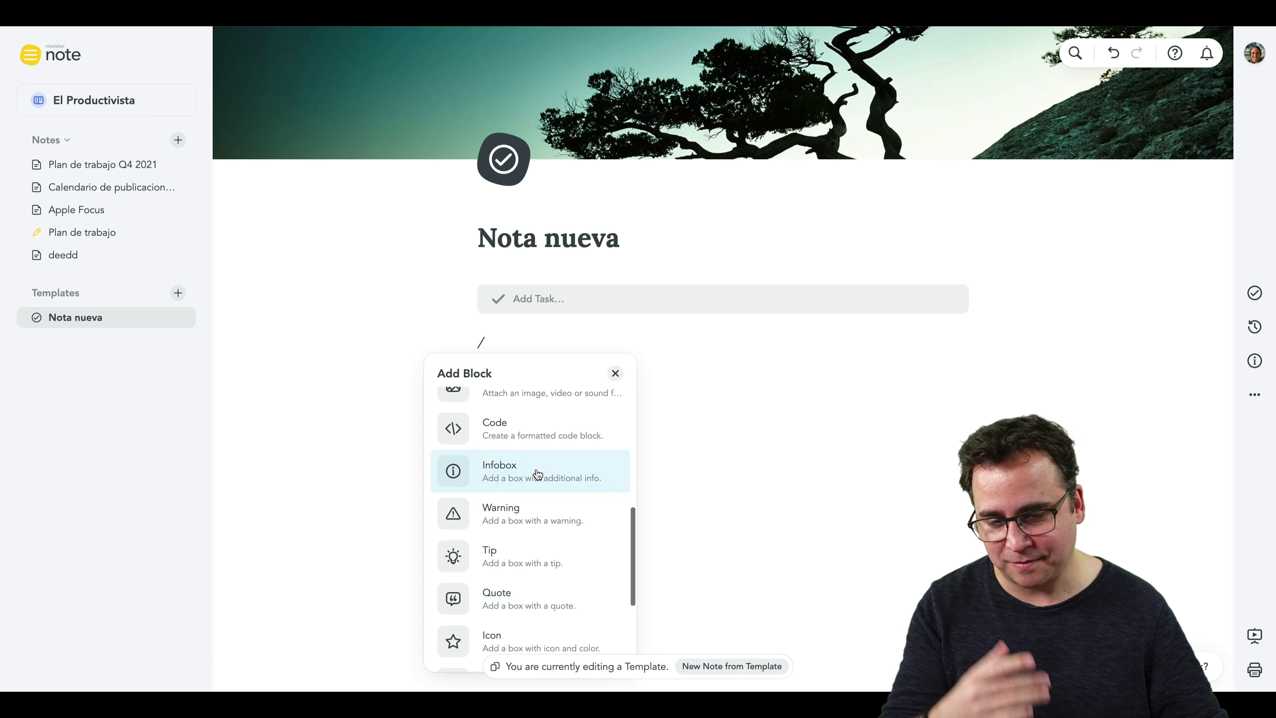
scroll(537, 472, down, 4)
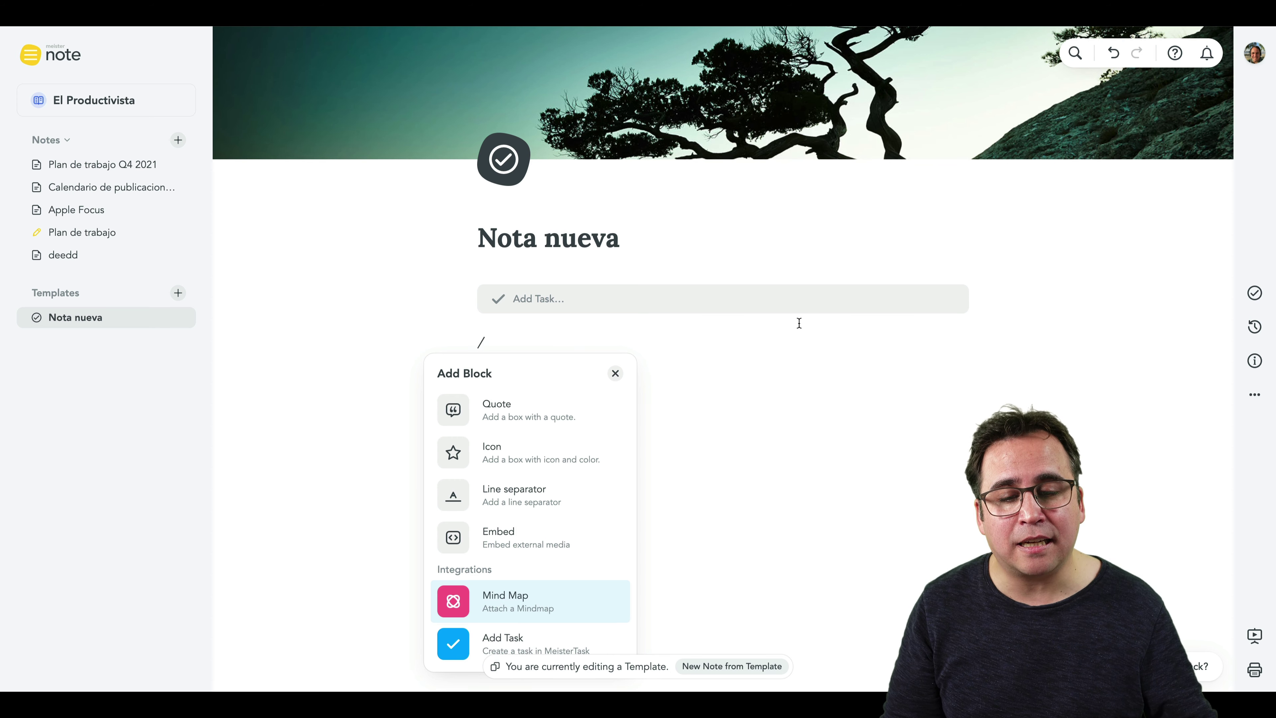
key(BackSpace)
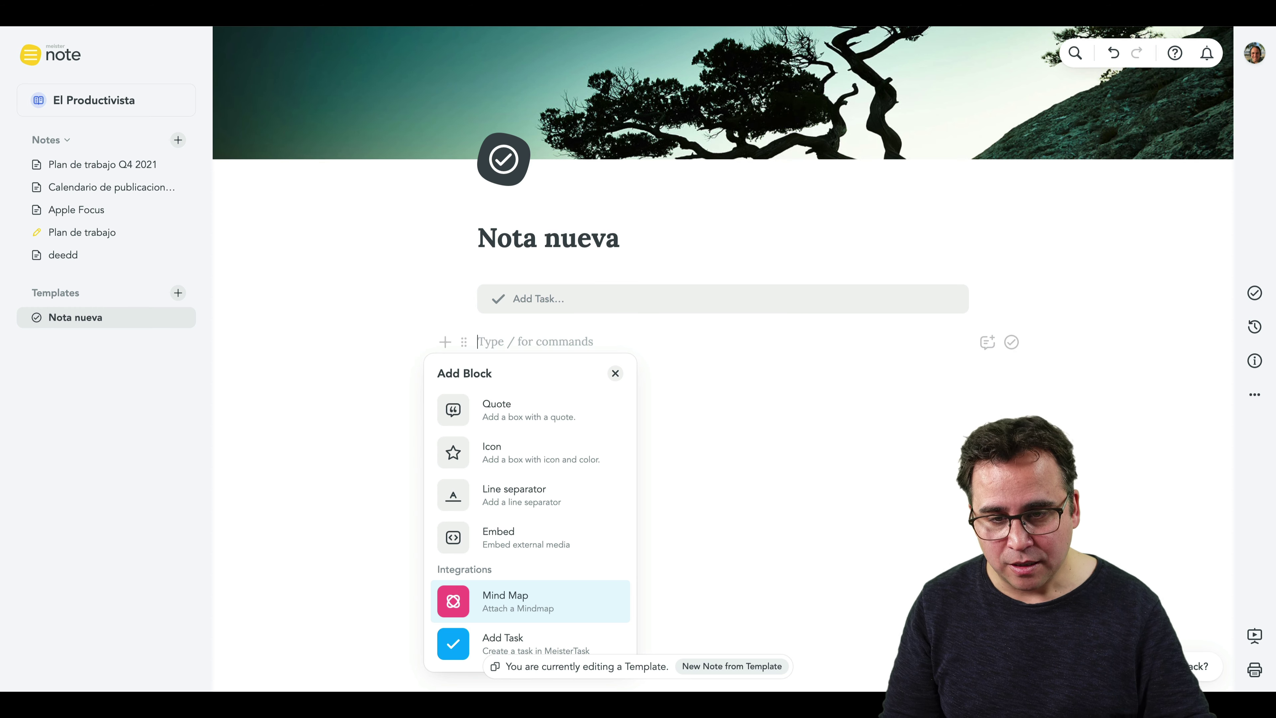
Step: Write the line "Notas de la reunión" and, on a new line below it, "Hablar con" followed by the contact's full name
text(Notas )
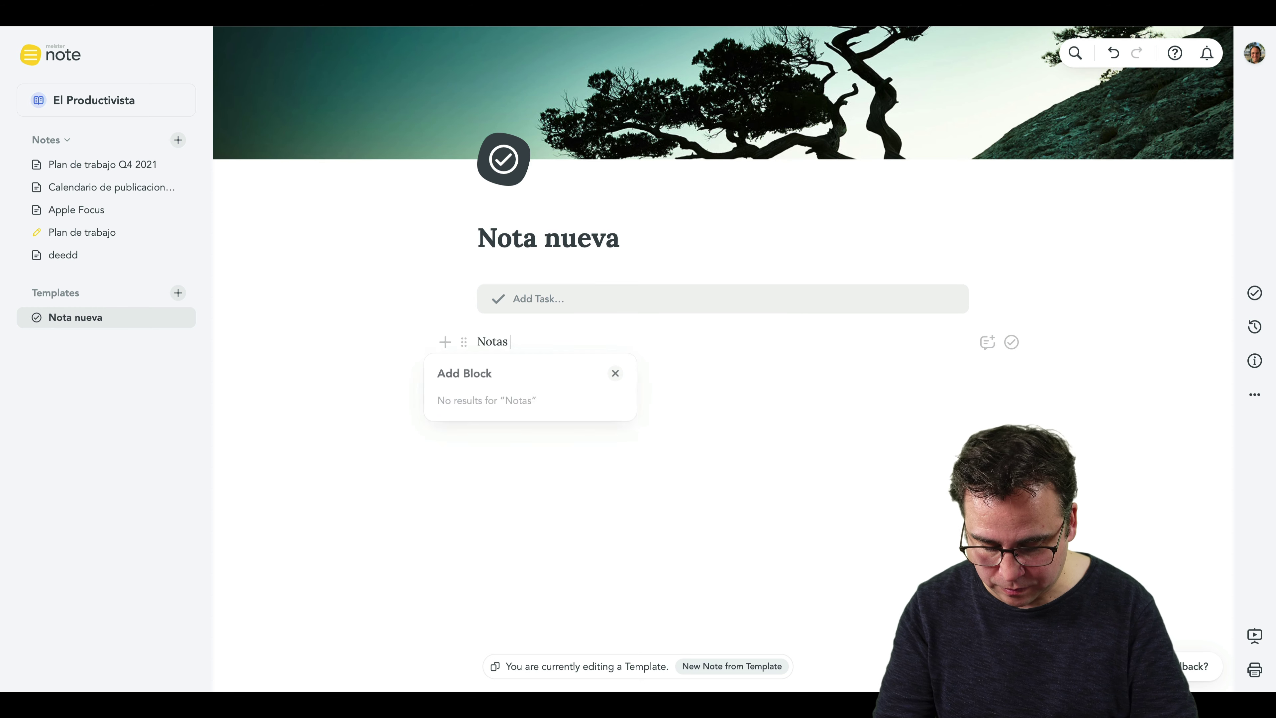
text(de la reunión)
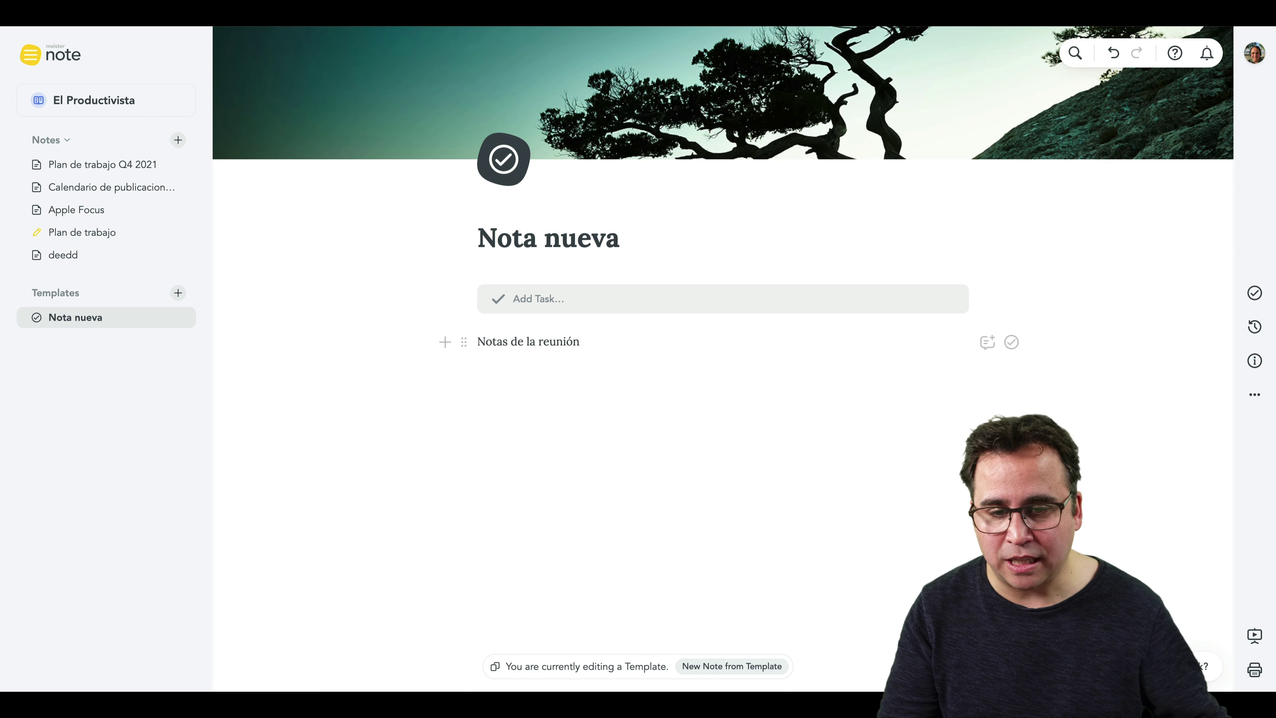
key(Return)
text(Hablar)
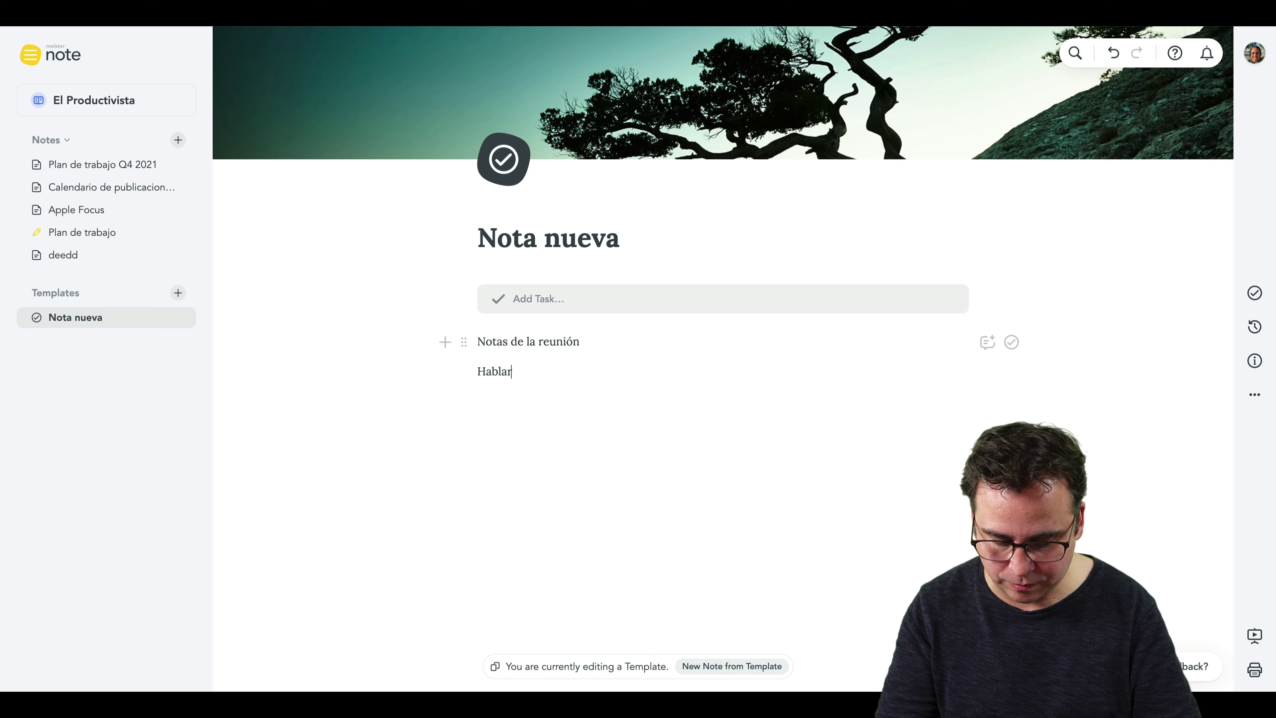
text( con Juan Pérez)
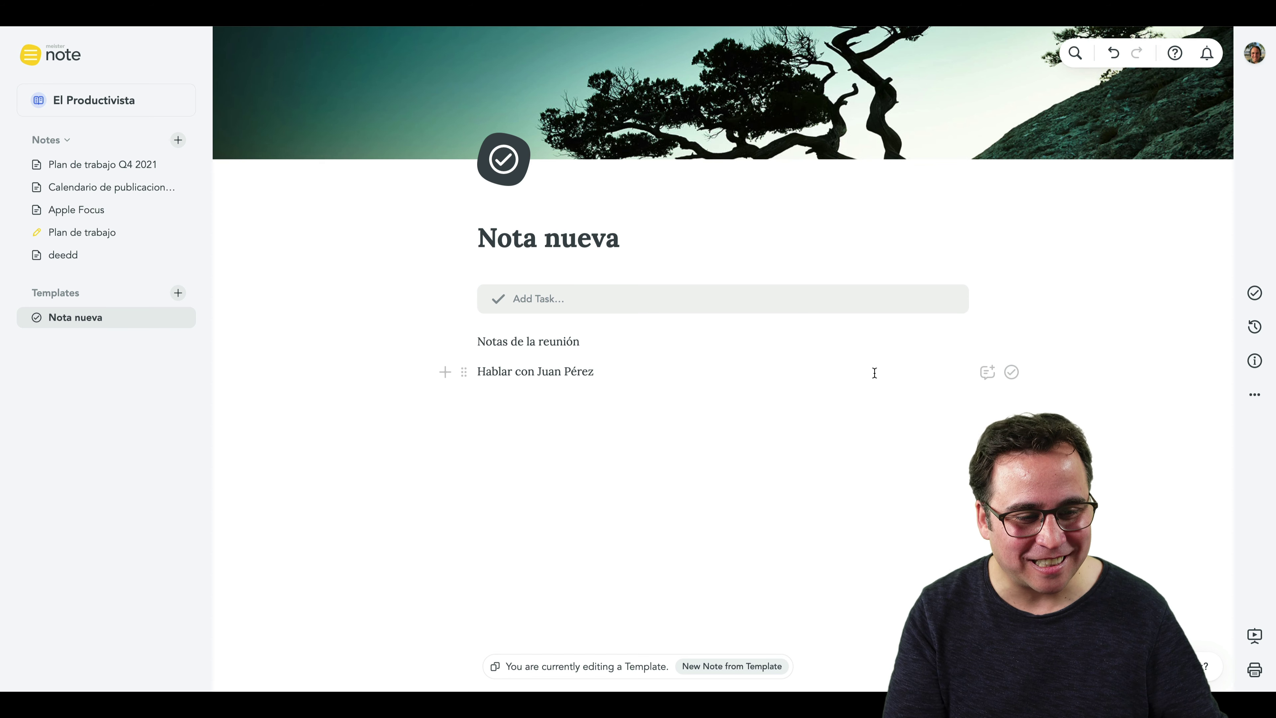
Step: Open the new comment field and the task option for the "Hablar con" line
click(988, 373)
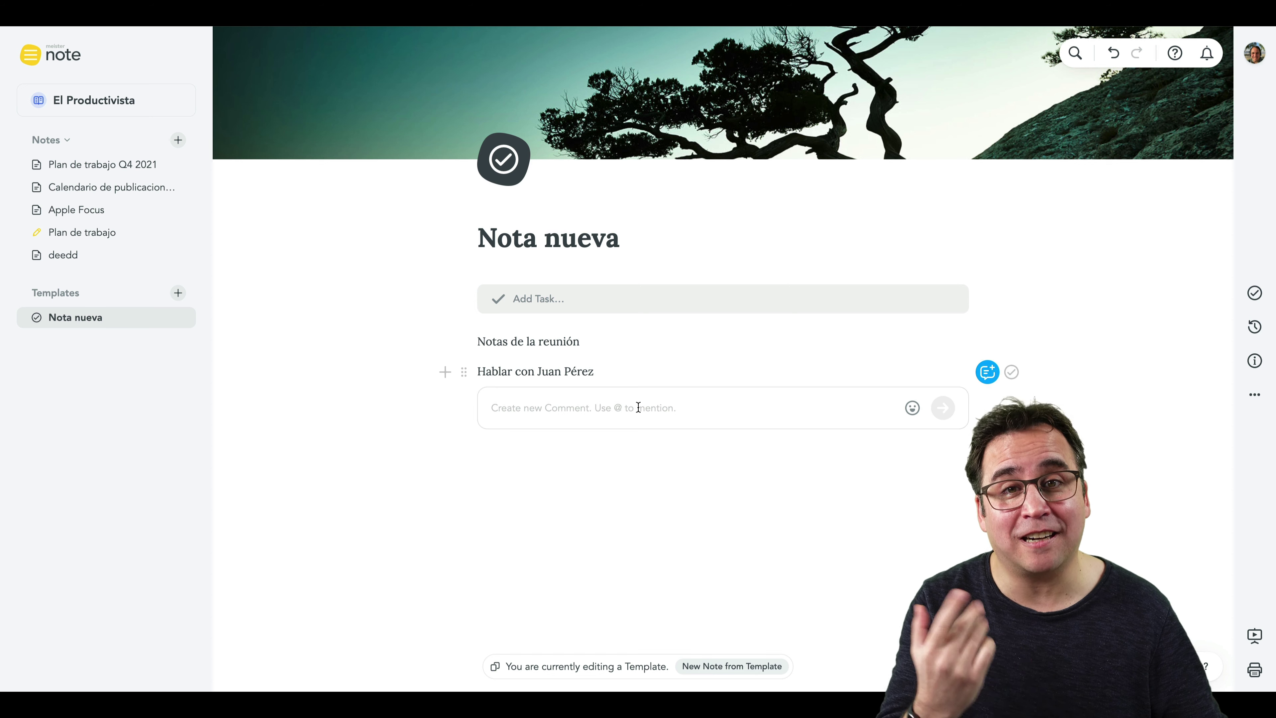
click(1012, 372)
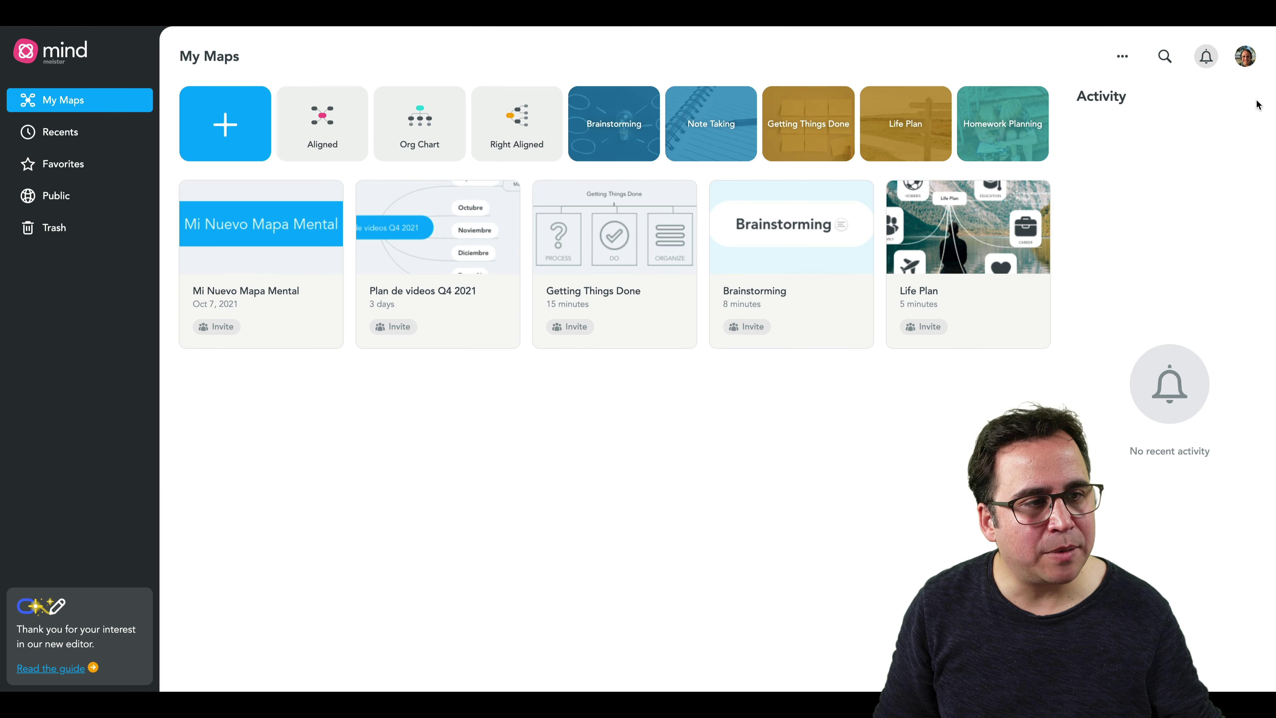
Step: Switch from MindMeister to MeisterTask and review the details and checklist of the task "Grabar video EP para la semana que viene y dejar agendado"
click(1248, 59)
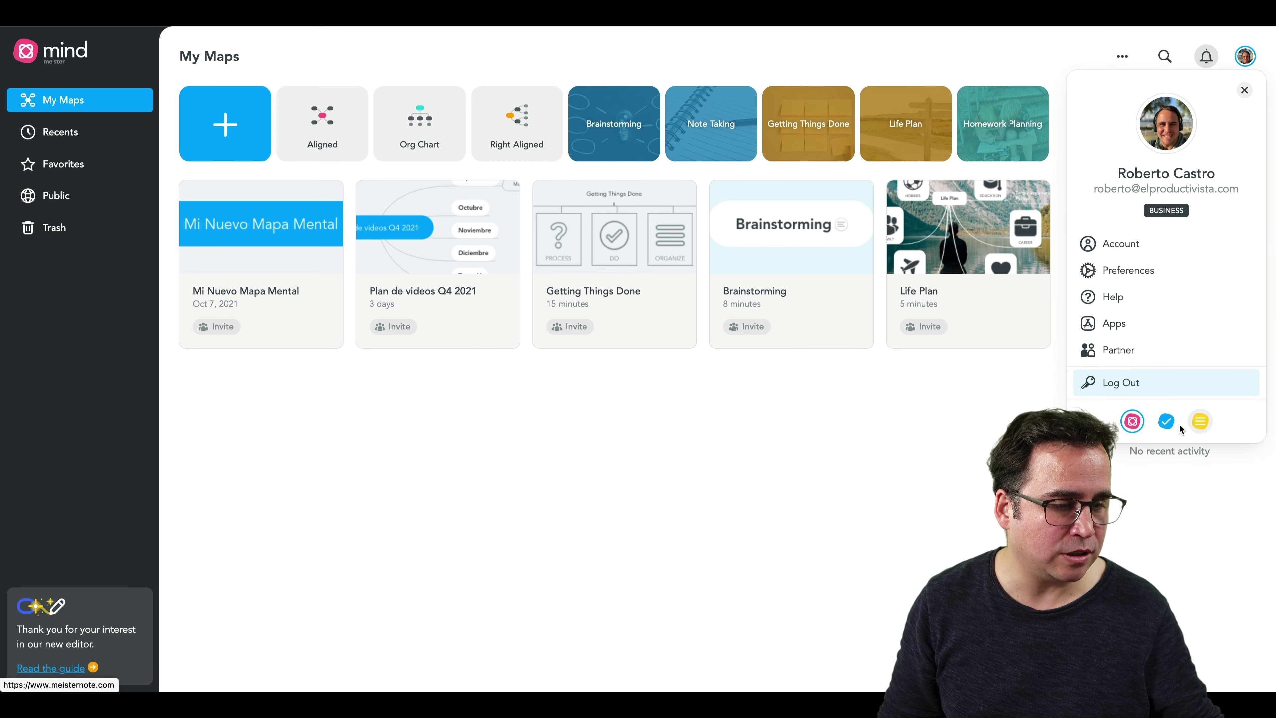
click(1167, 423)
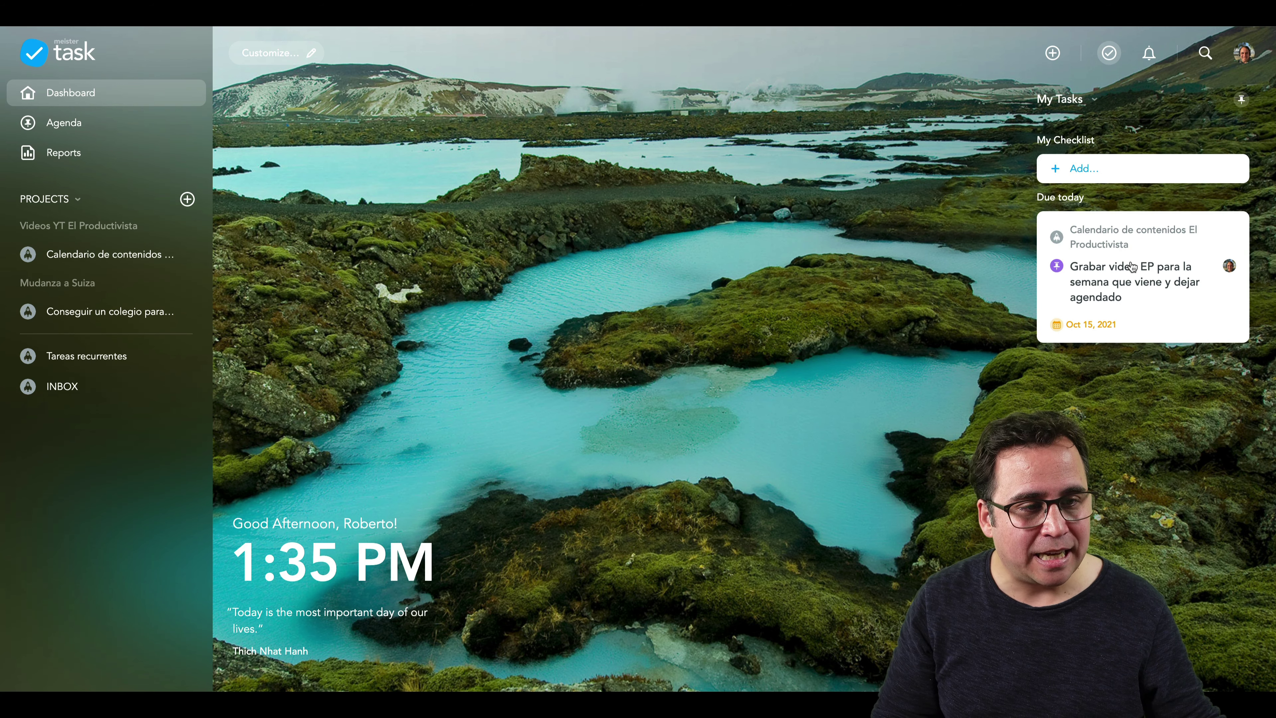
click(1120, 274)
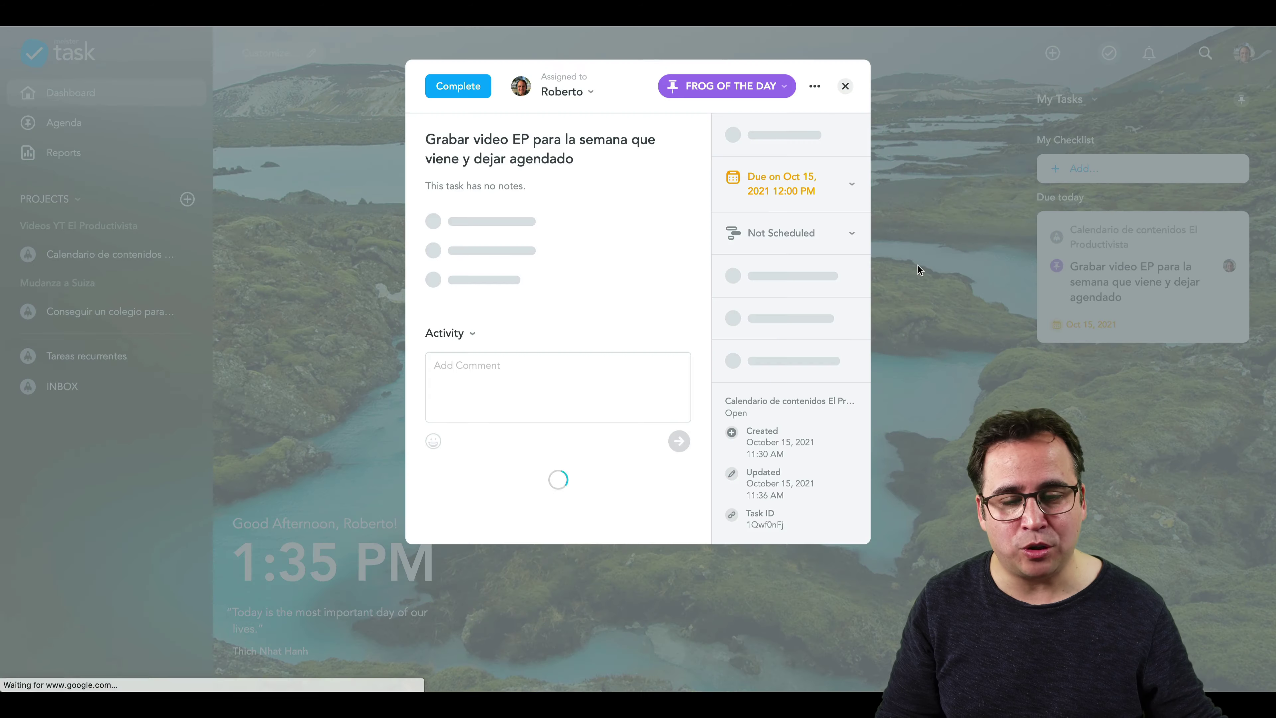
scroll(604, 406, down, 6)
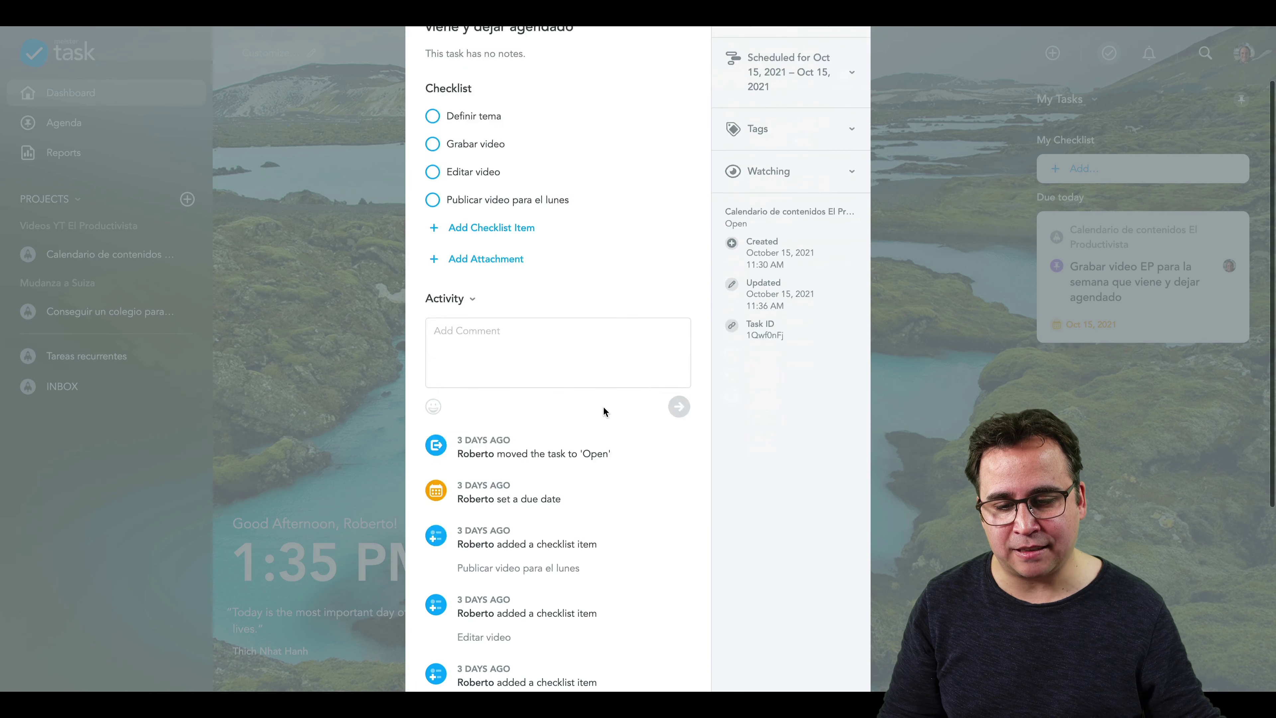
scroll(604, 405, up, 6)
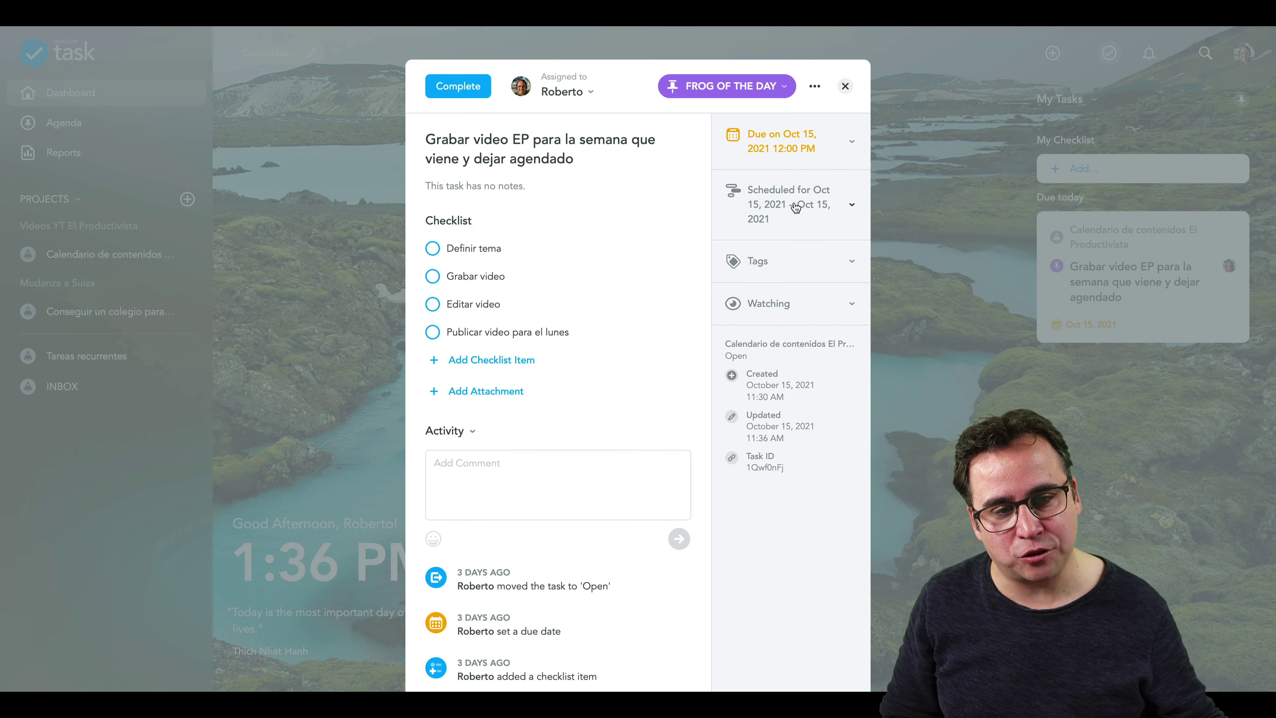
Step: View the task's due date calendar and its scheduling calendar without changing any dates
click(840, 141)
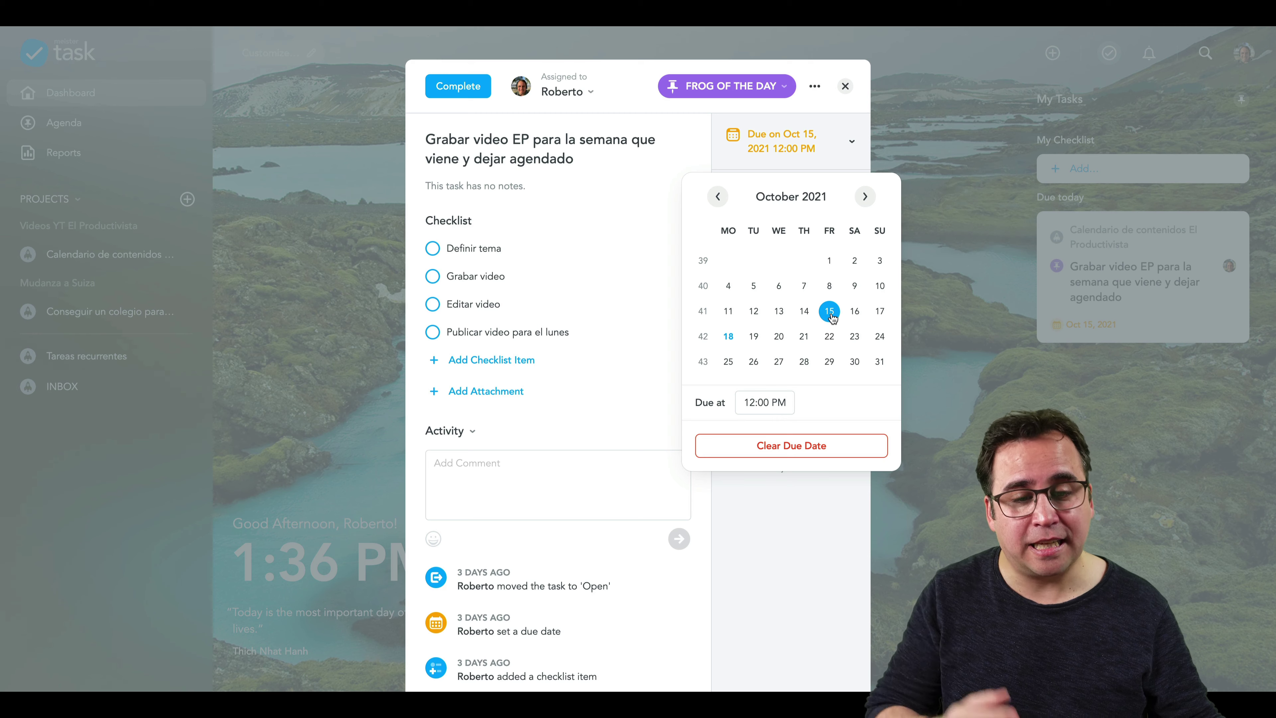
click(784, 519)
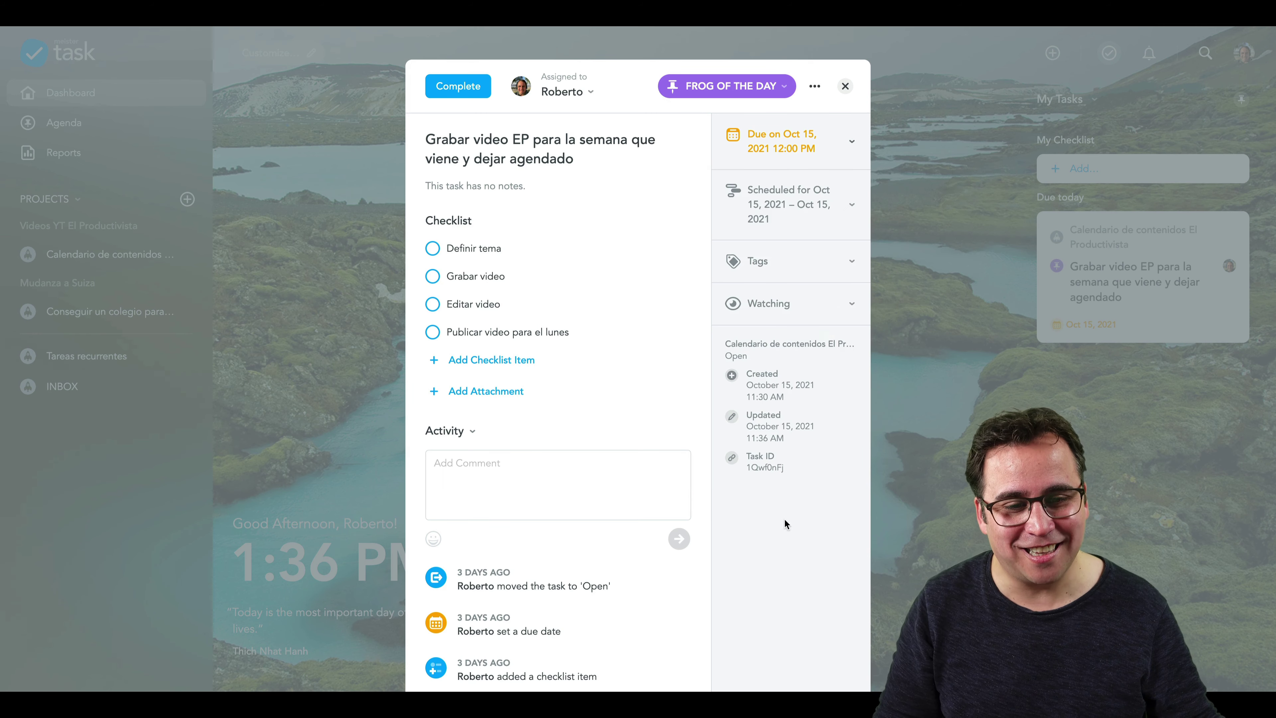
click(832, 203)
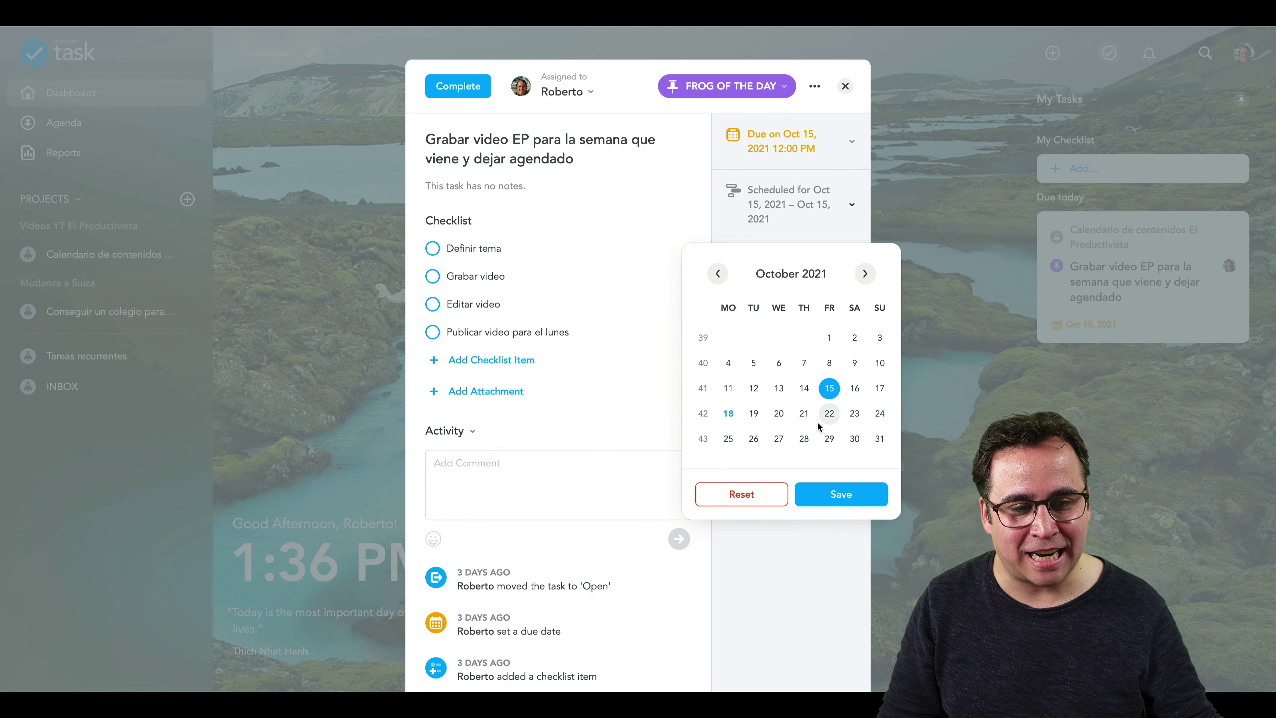
Step: Set the task's due date to October 31, 2021
click(820, 146)
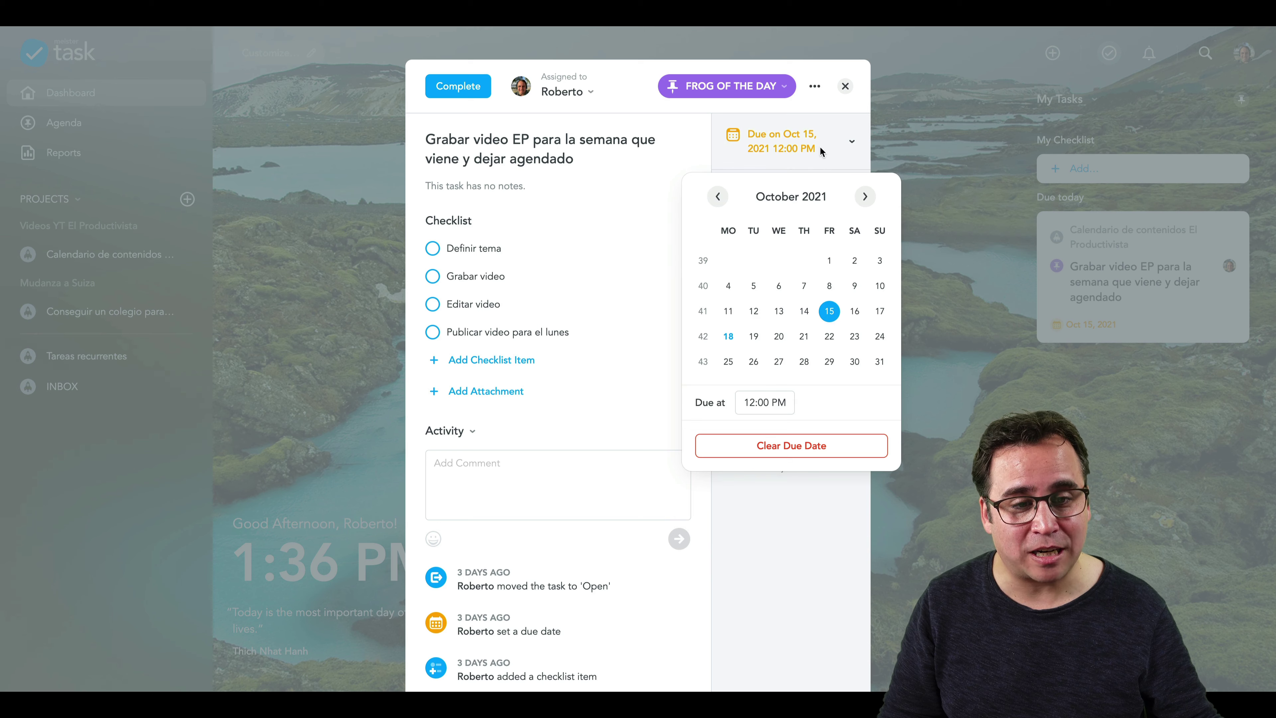
click(880, 362)
click(780, 493)
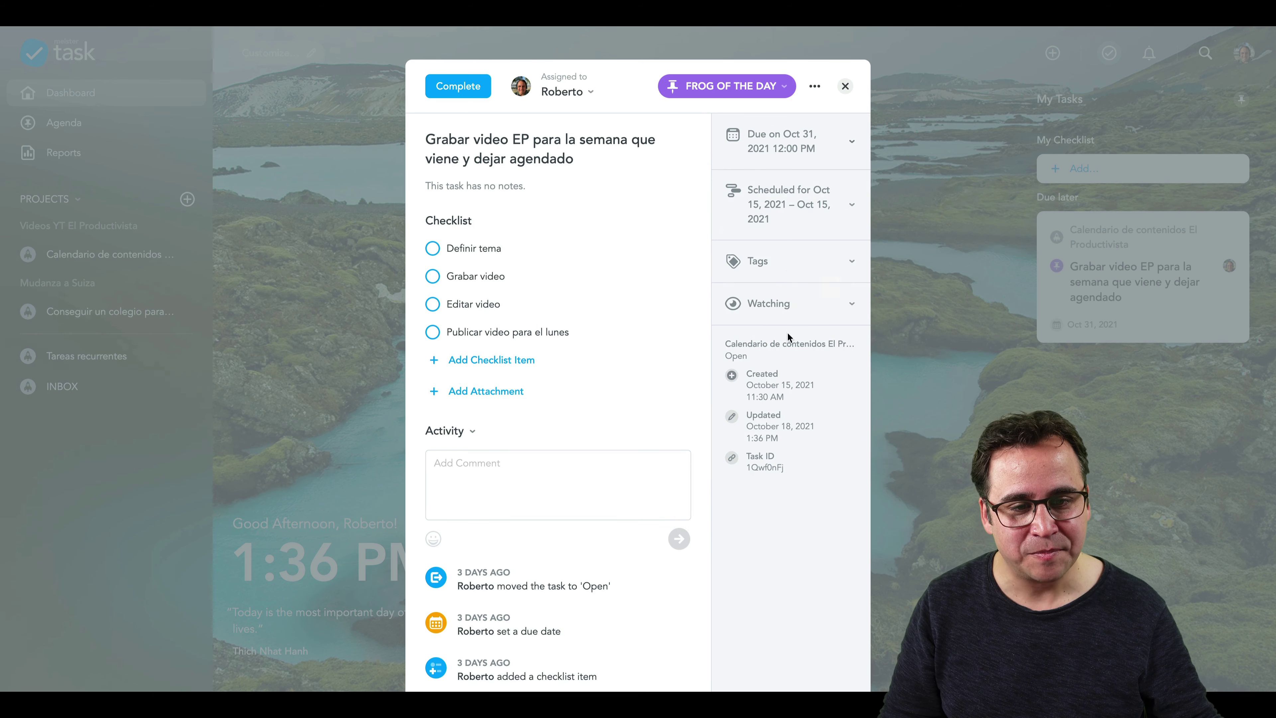
Step: Schedule the task for October 20 to October 22, 2021, and save the date range
click(832, 202)
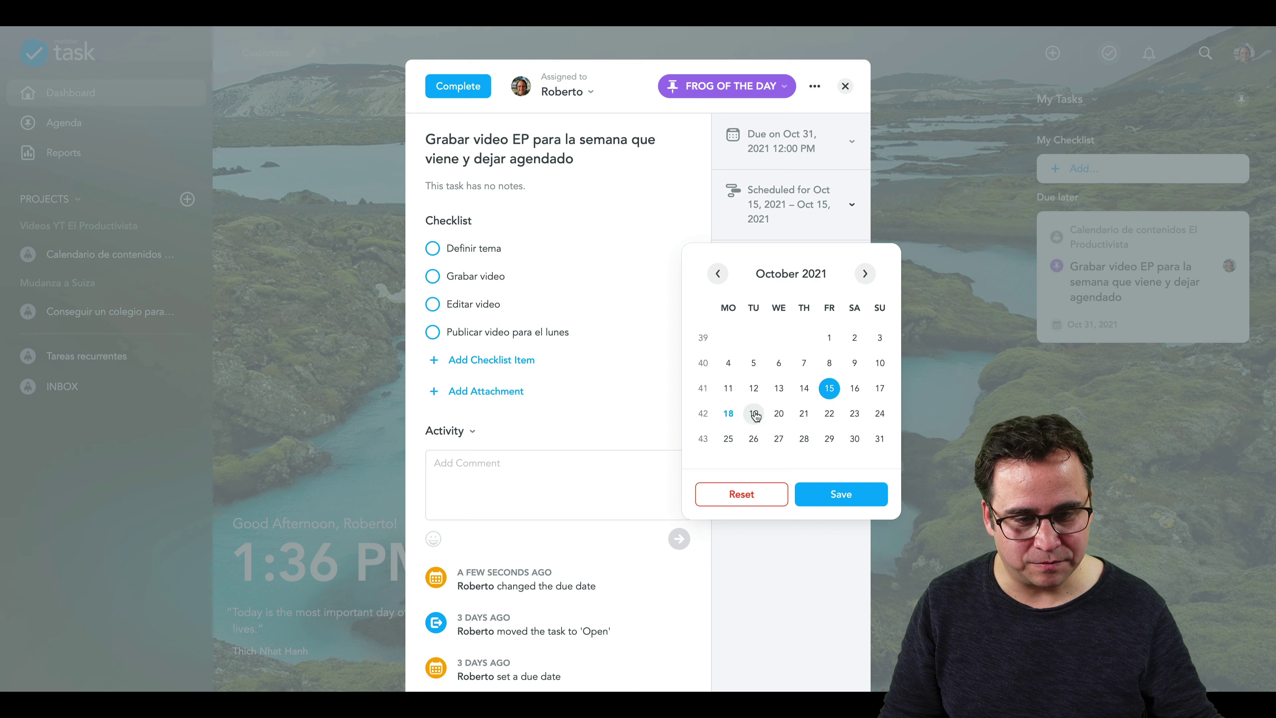
click(780, 414)
click(829, 414)
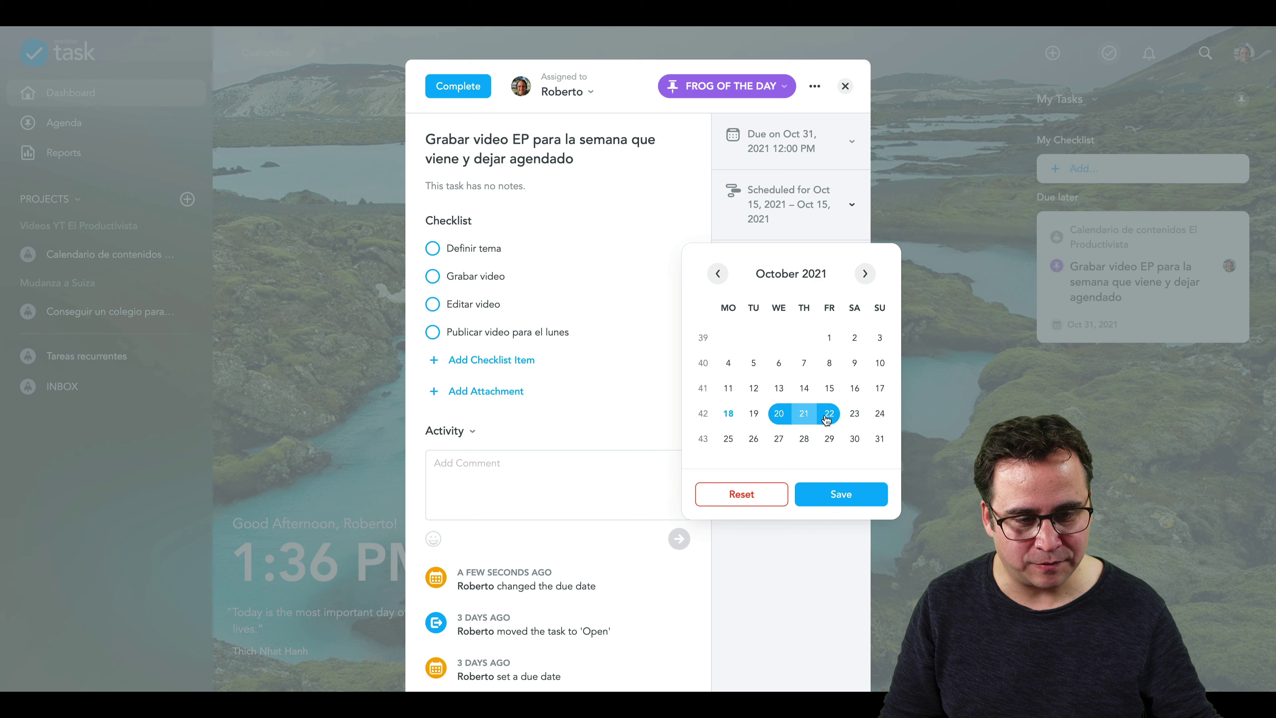
click(848, 497)
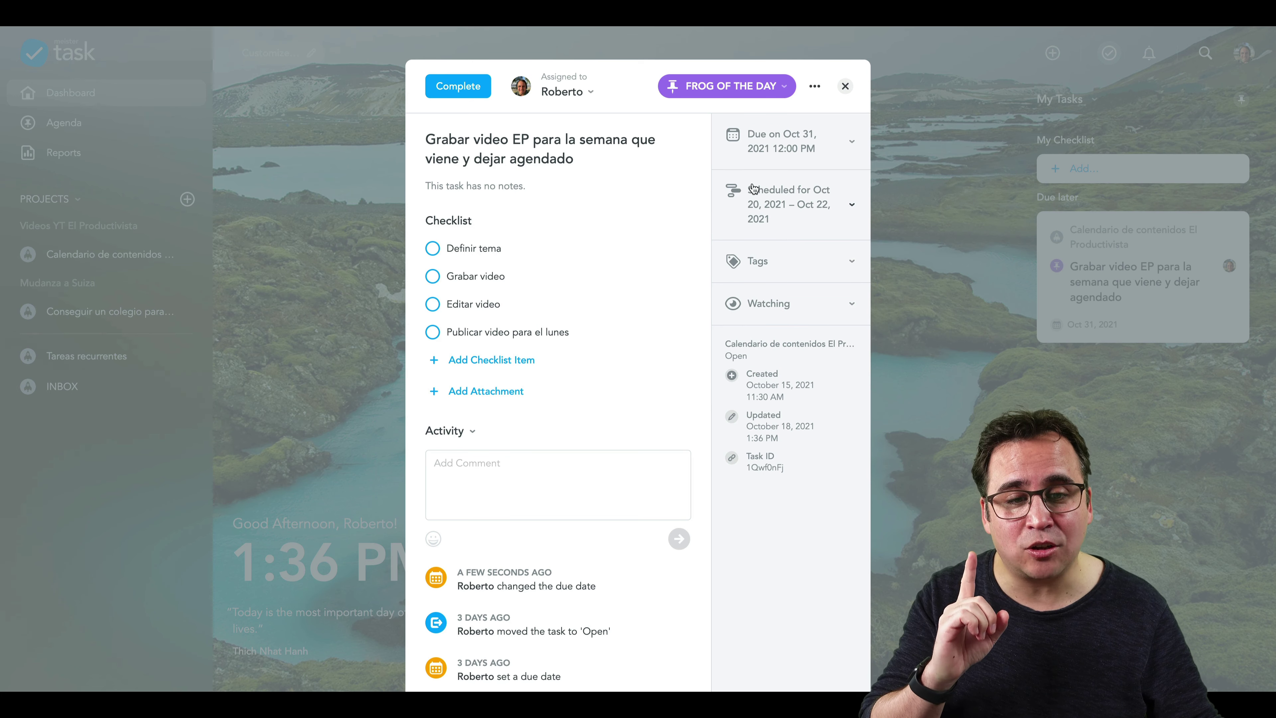